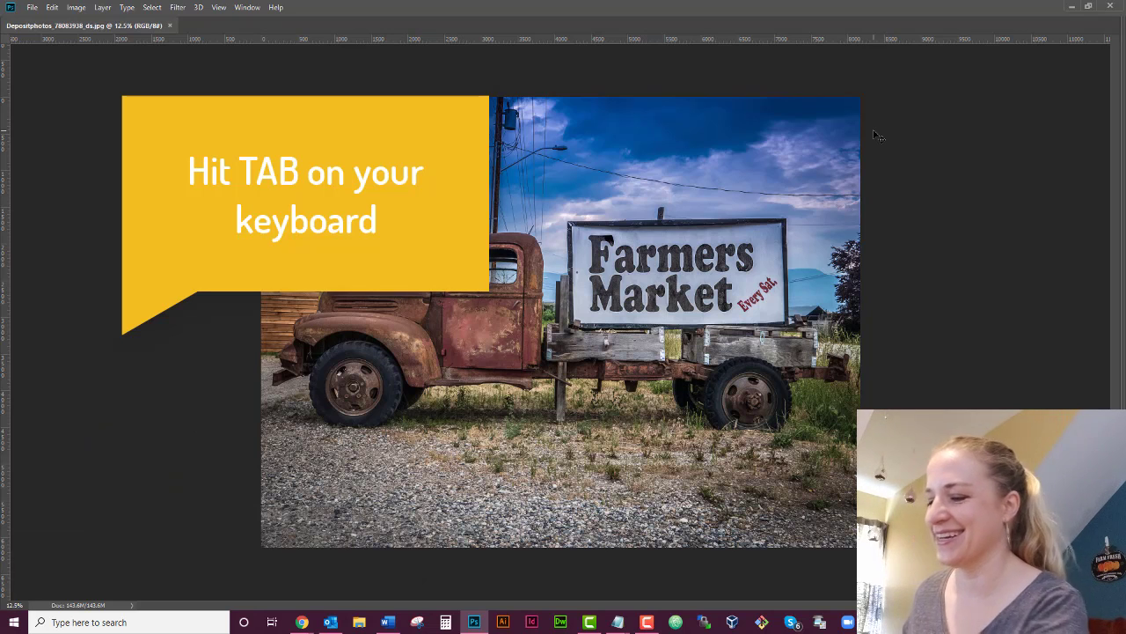
Step: Toggle the toolbar and panels, leaving them visible around the farmers market truck photo
{"action": "key", "text": "Tab"}
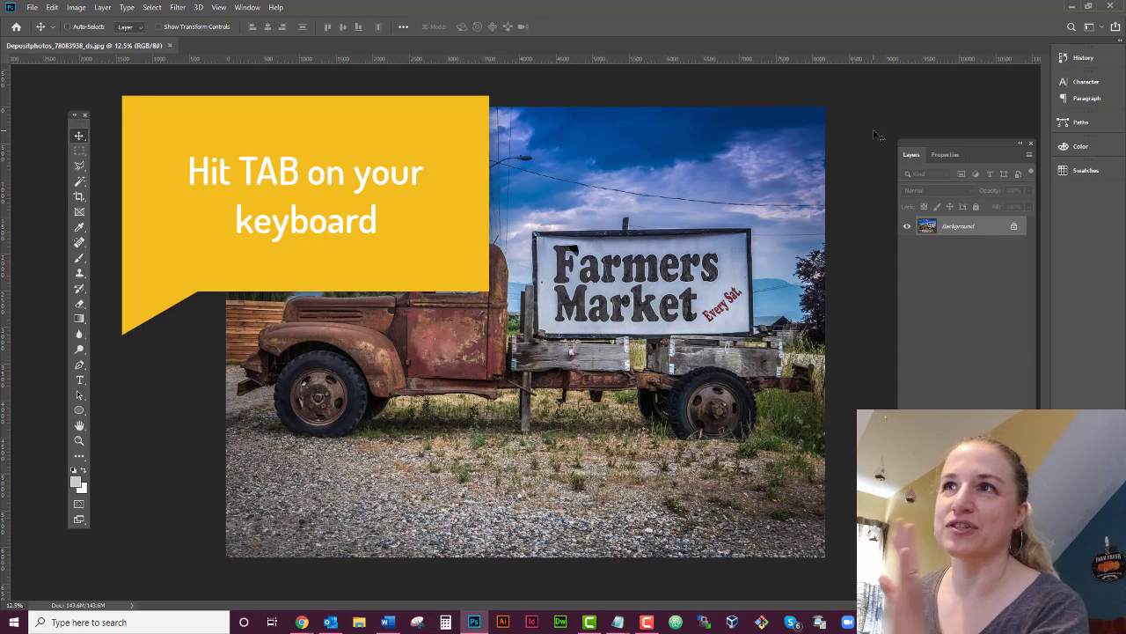
{"action": "key", "text": "Tab"}
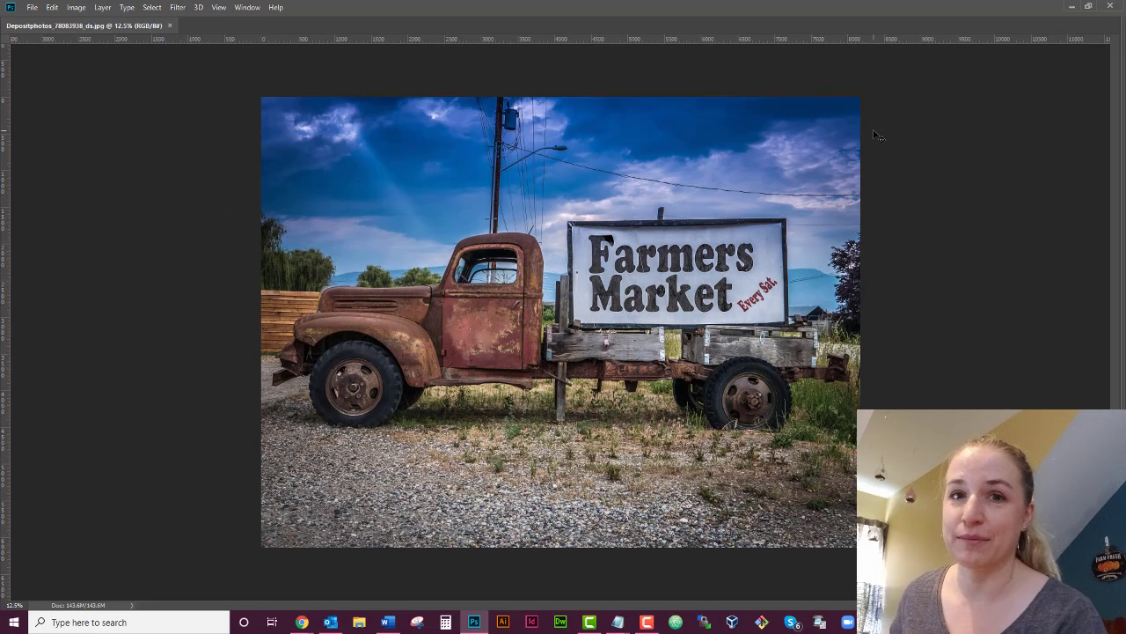
{"action": "key", "text": "Tab"}
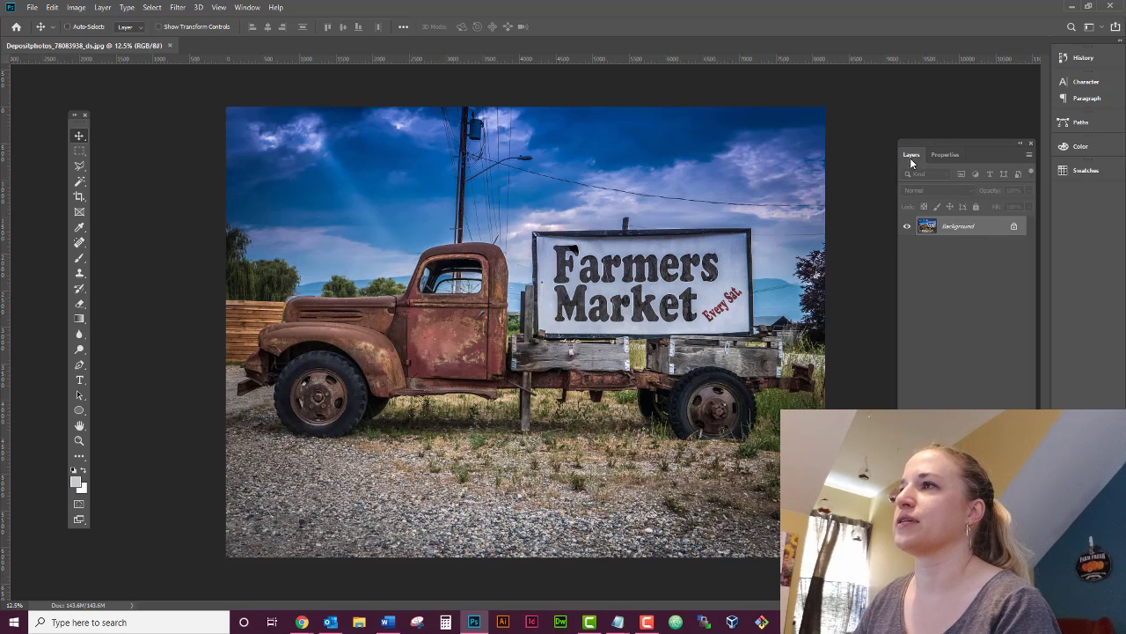
Step: Float the Layers panel, close it, then reopen it from the Window menu
{"action": "left_click_drag", "start_coordinate": [910, 157], "coordinate": [556, 177]}
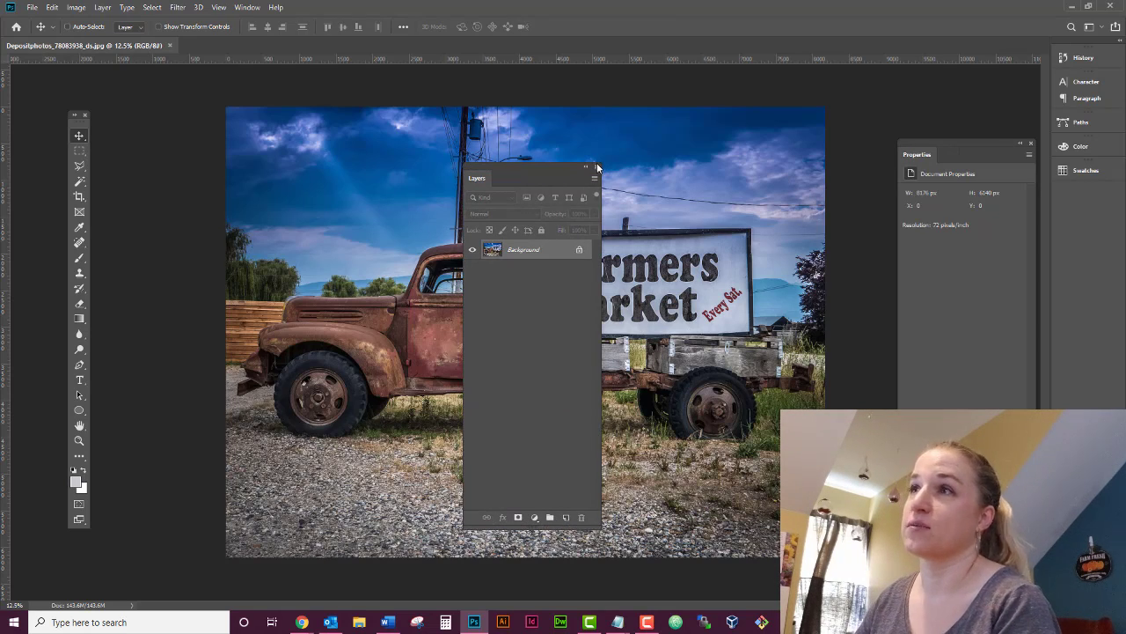
{"action": "left_click", "coordinate": [597, 167]}
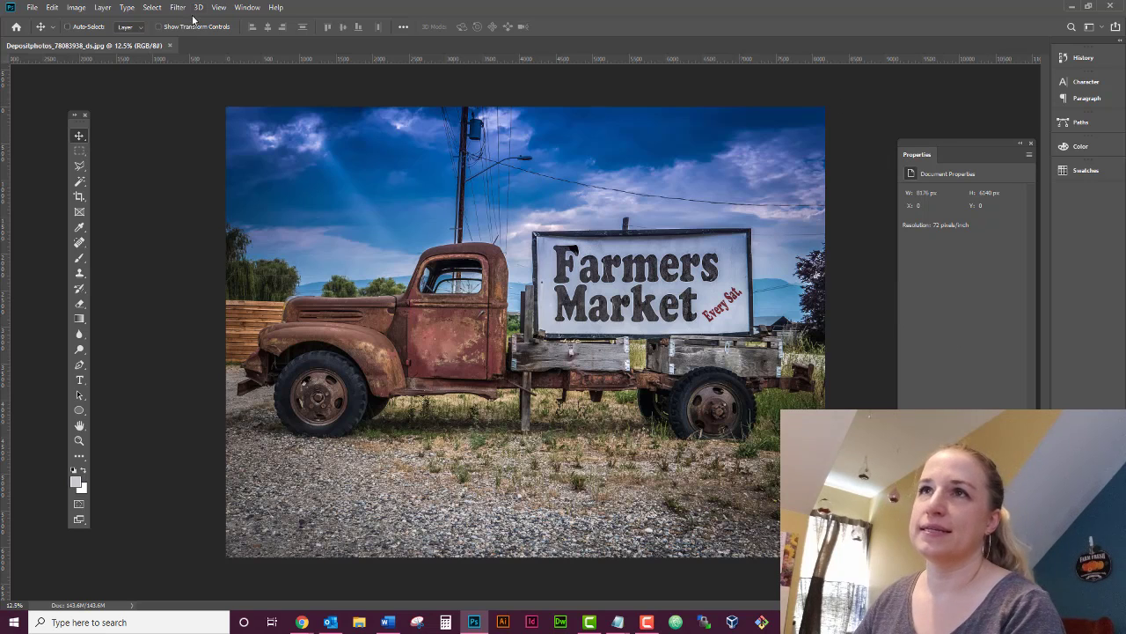
{"action": "left_click", "coordinate": [246, 7]}
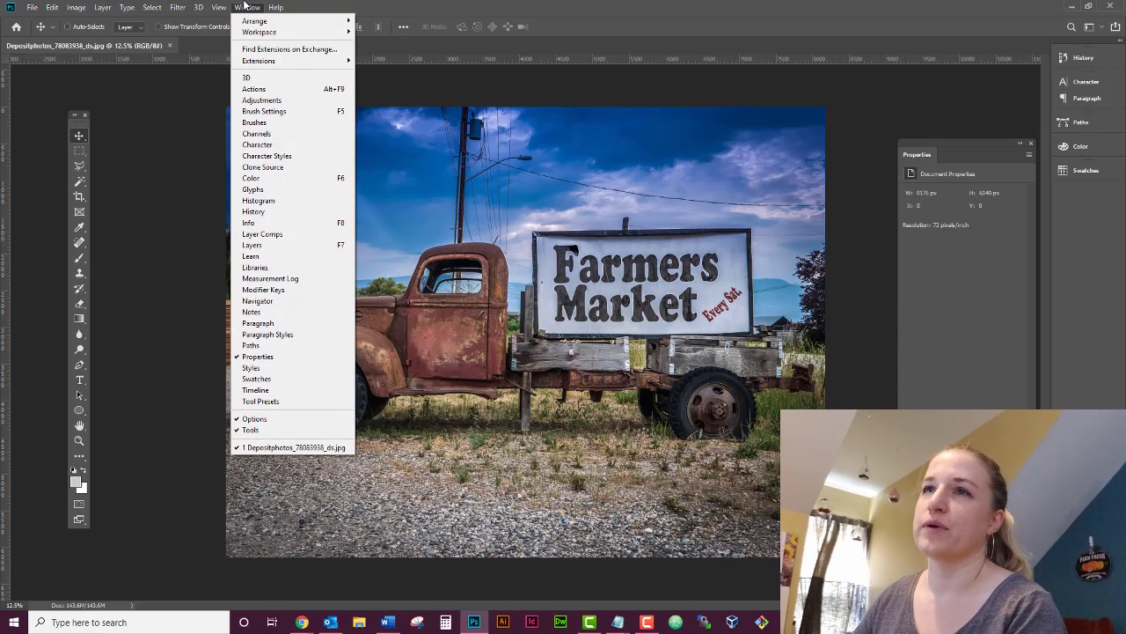
{"action": "left_click", "coordinate": [310, 246]}
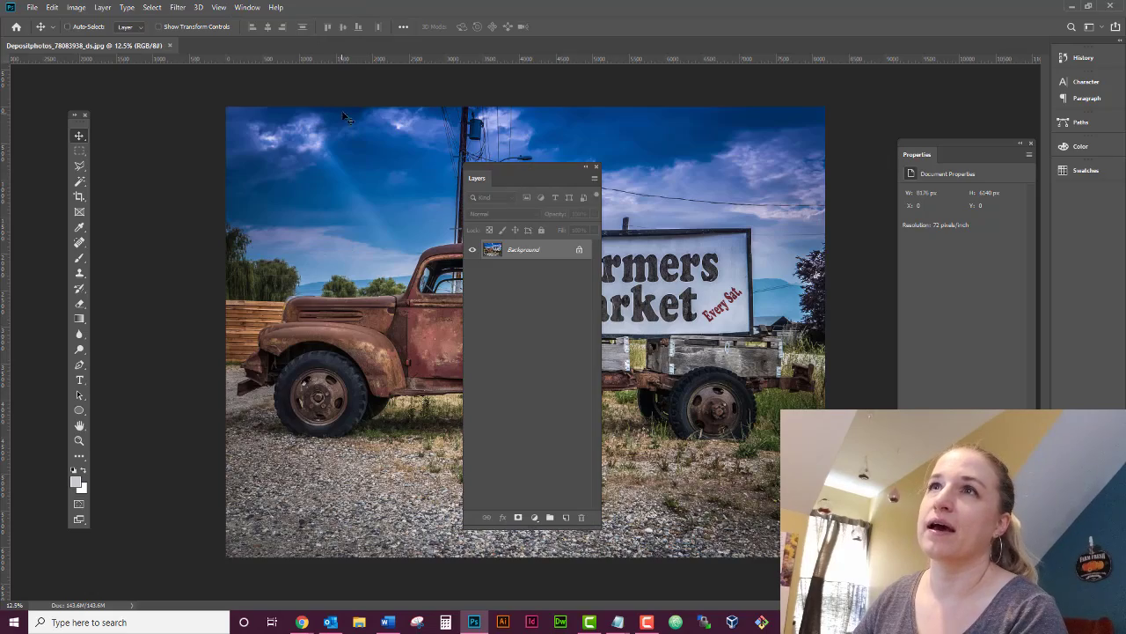
Step: Dock the Layers panel into the same group as Properties
{"action": "left_click", "coordinate": [247, 7]}
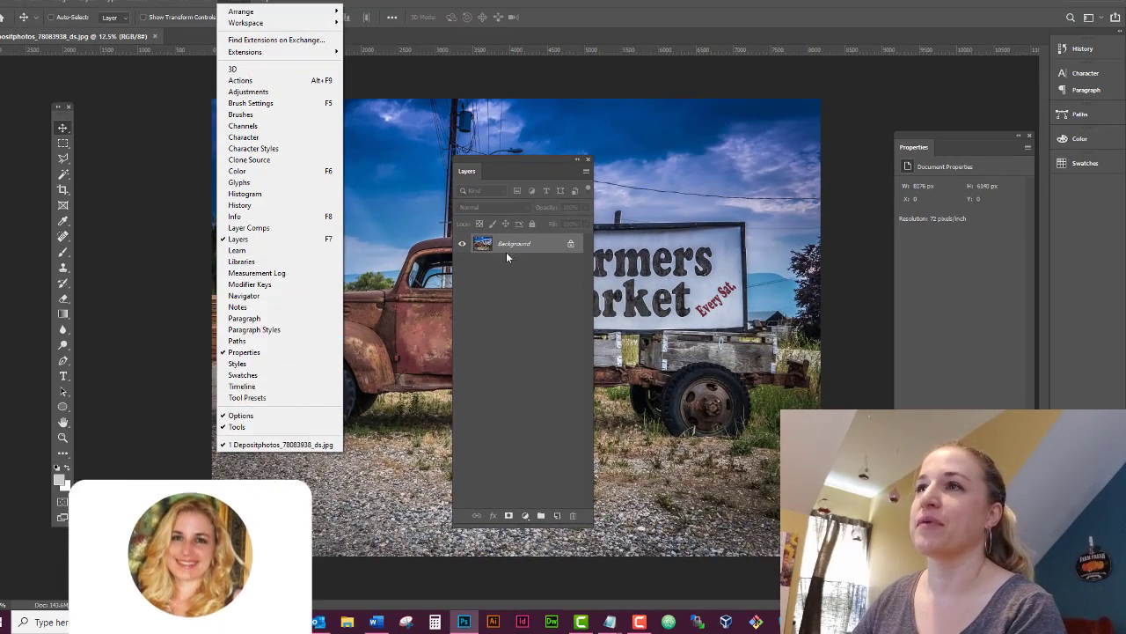
{"action": "left_click", "coordinate": [469, 176]}
{"action": "left_click_drag", "start_coordinate": [467, 173], "coordinate": [940, 152]}
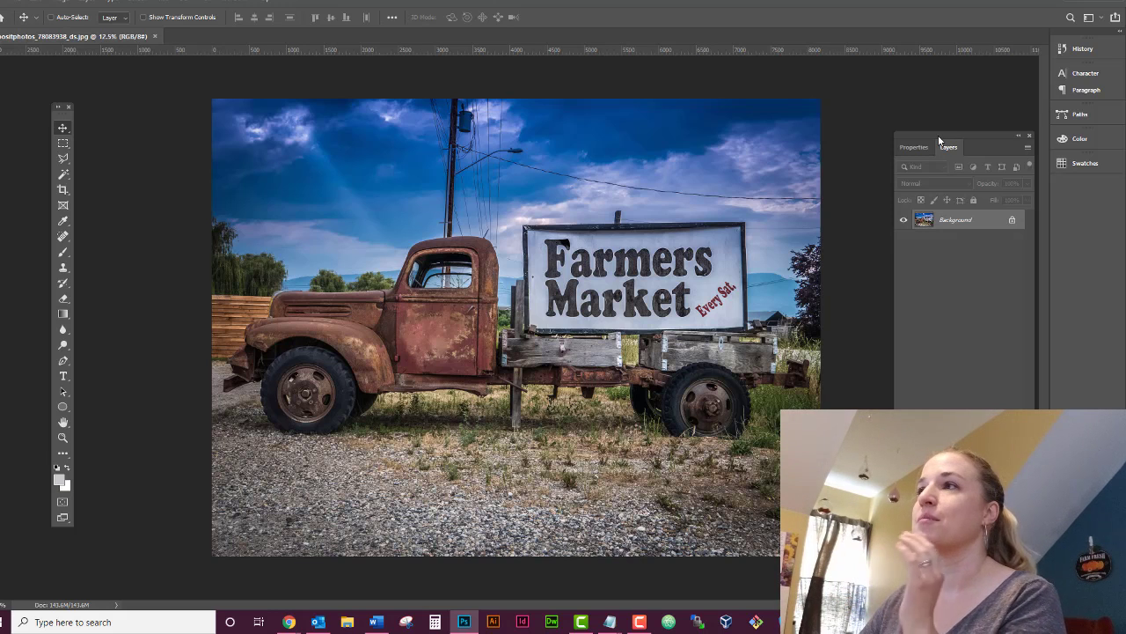
Step: Move Layers into the collapsed icon dock below Swatches and close the Properties panel
{"action": "left_click_drag", "start_coordinate": [944, 139], "coordinate": [1068, 211]}
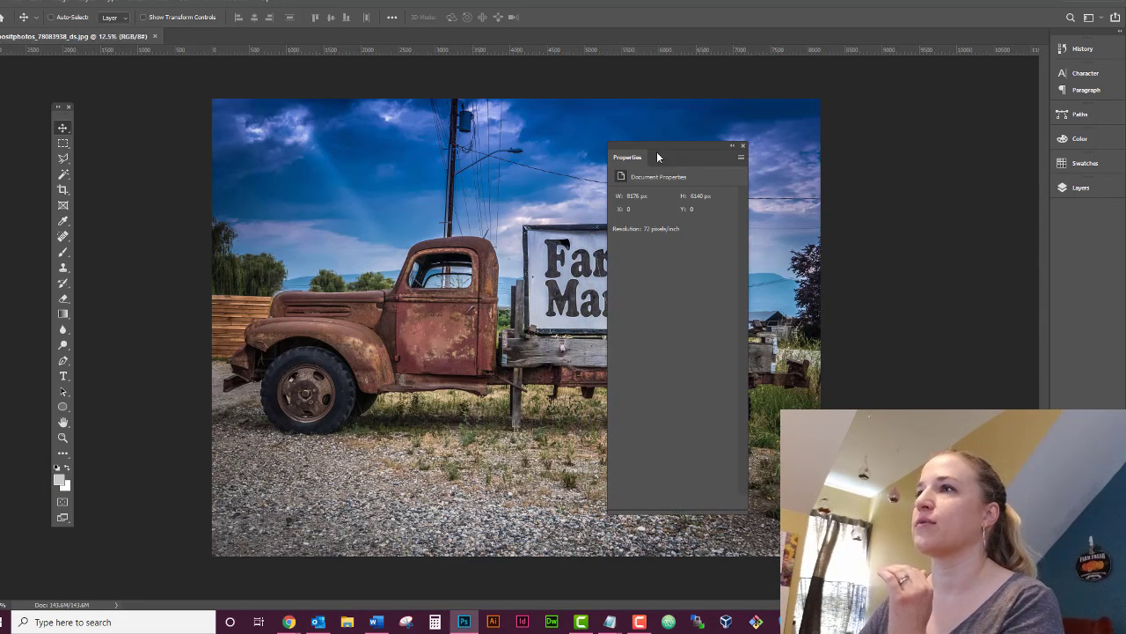
{"action": "left_click", "coordinate": [743, 145]}
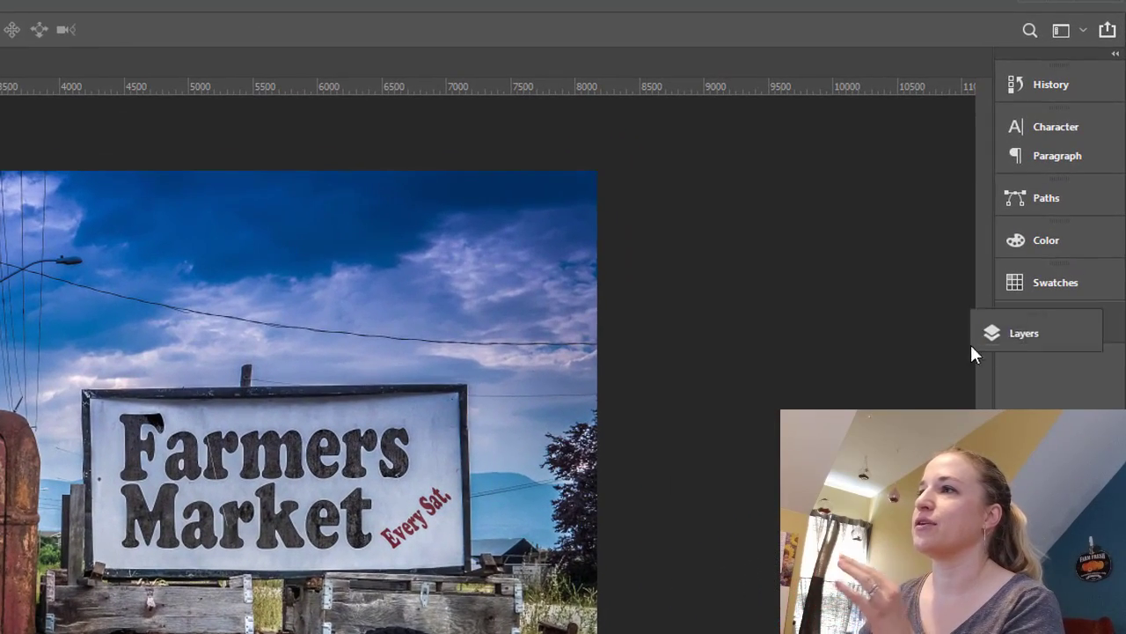
{"action": "left_click_drag", "start_coordinate": [973, 353], "coordinate": [1048, 328]}
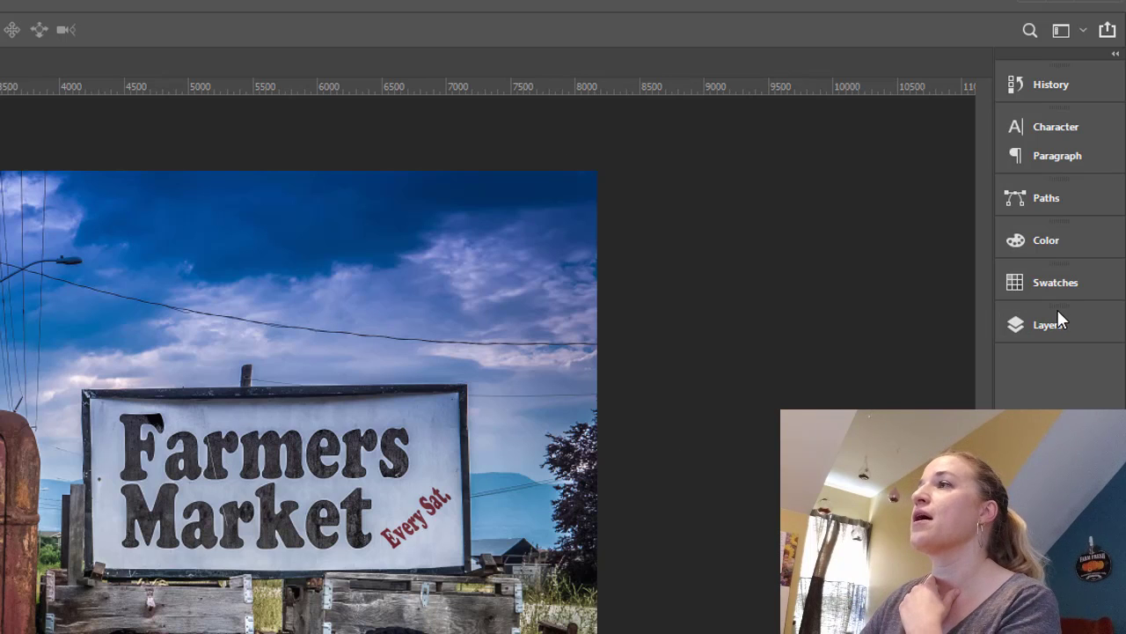
{"action": "mouse_move", "coordinate": [1059, 317]}
{"action": "left_mouse_down"}
{"action": "mouse_move", "coordinate": [1066, 341]}
{"action": "mouse_move", "coordinate": [1070, 282]}
{"action": "mouse_move", "coordinate": [1057, 304]}
{"action": "left_mouse_up"}
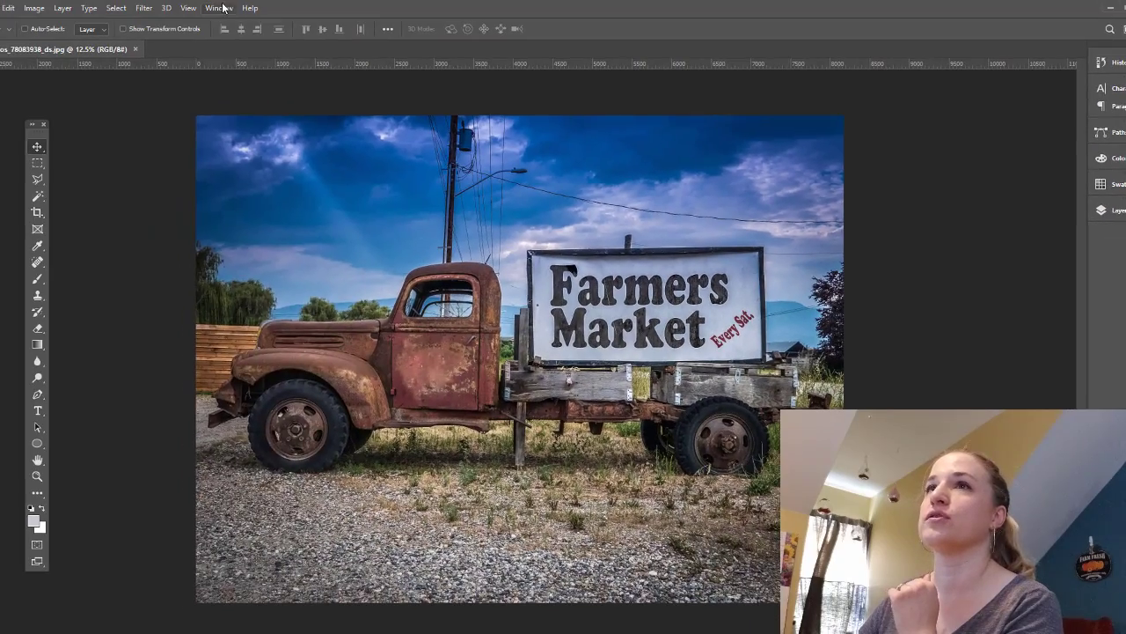
{"action": "left_click", "coordinate": [226, 8]}
{"action": "mouse_move", "coordinate": [234, 35]}
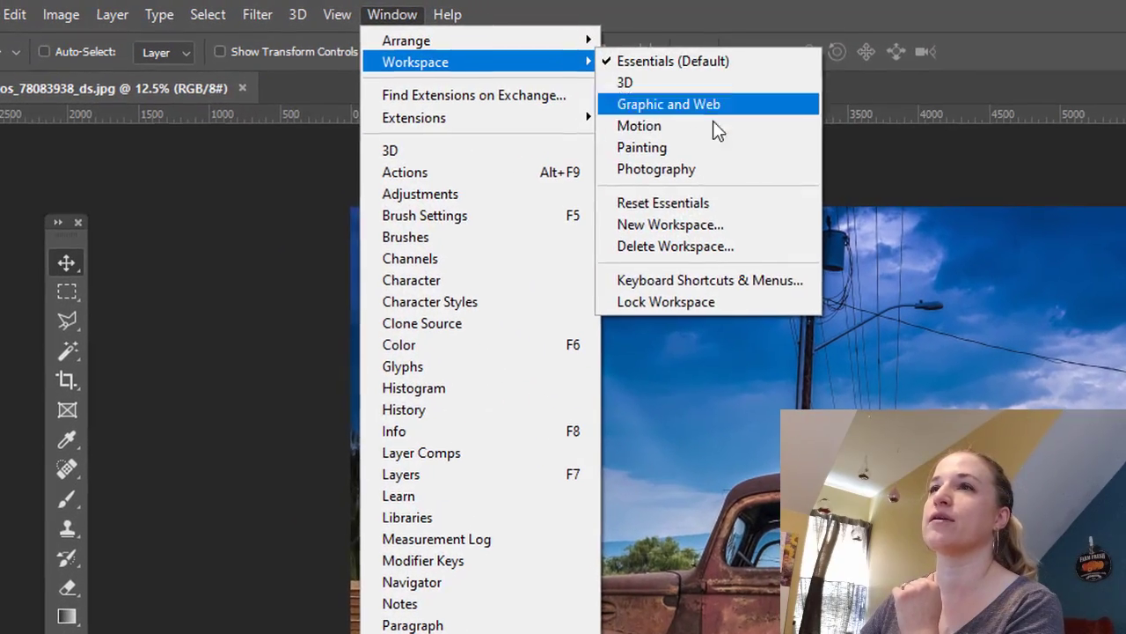
{"action": "left_click", "coordinate": [519, 235]}
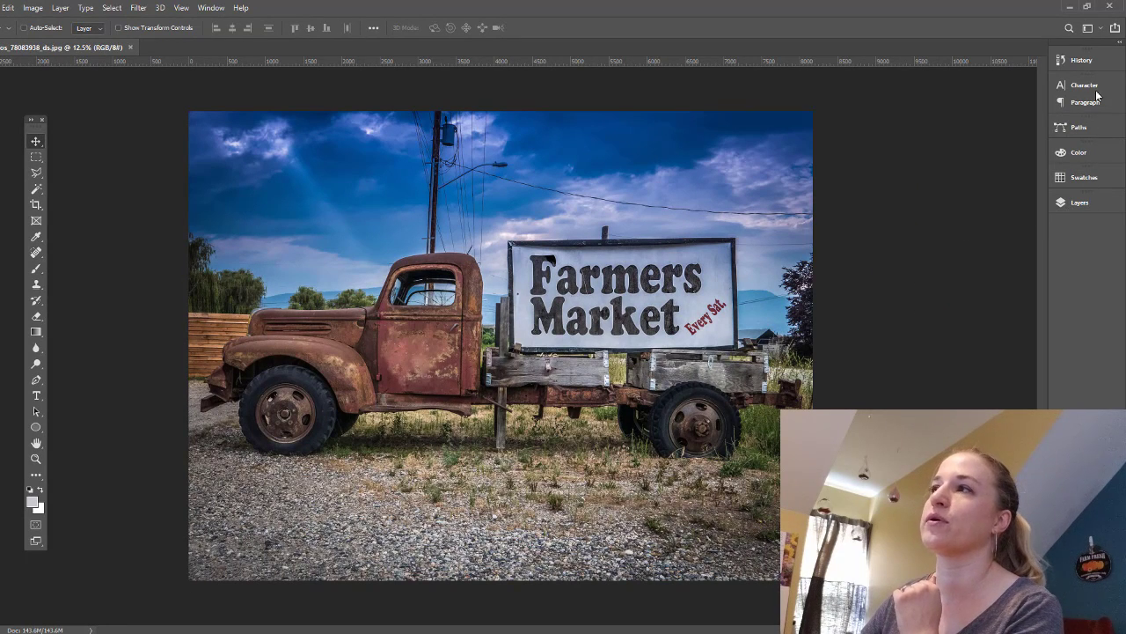
{"action": "left_click", "coordinate": [215, 7]}
{"action": "mouse_move", "coordinate": [264, 34]}
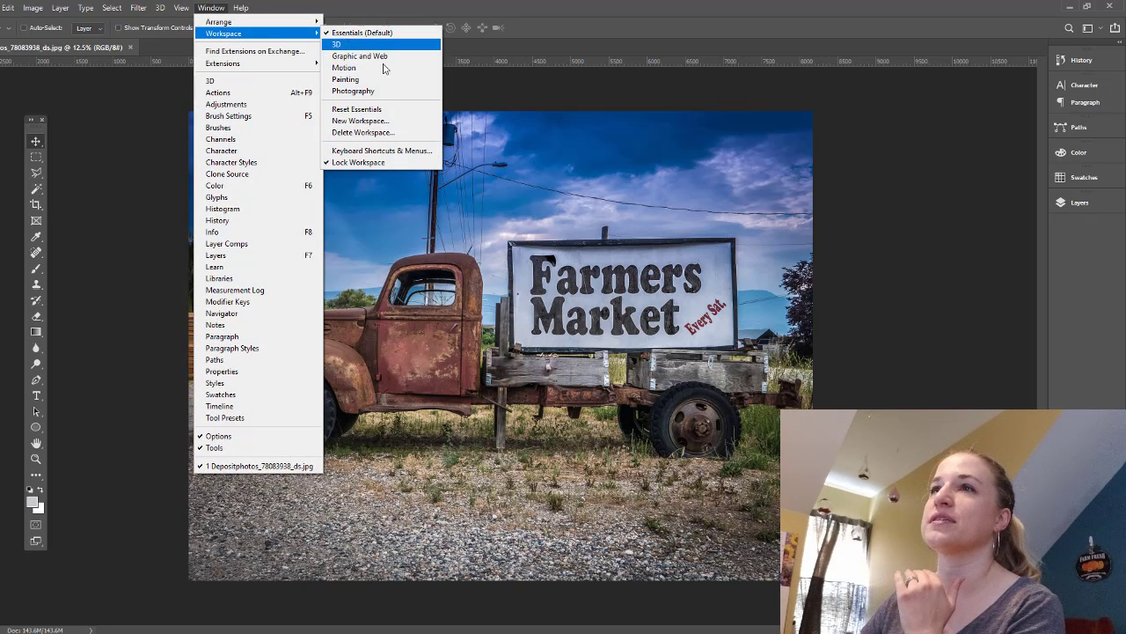
{"action": "left_click", "coordinate": [369, 162]}
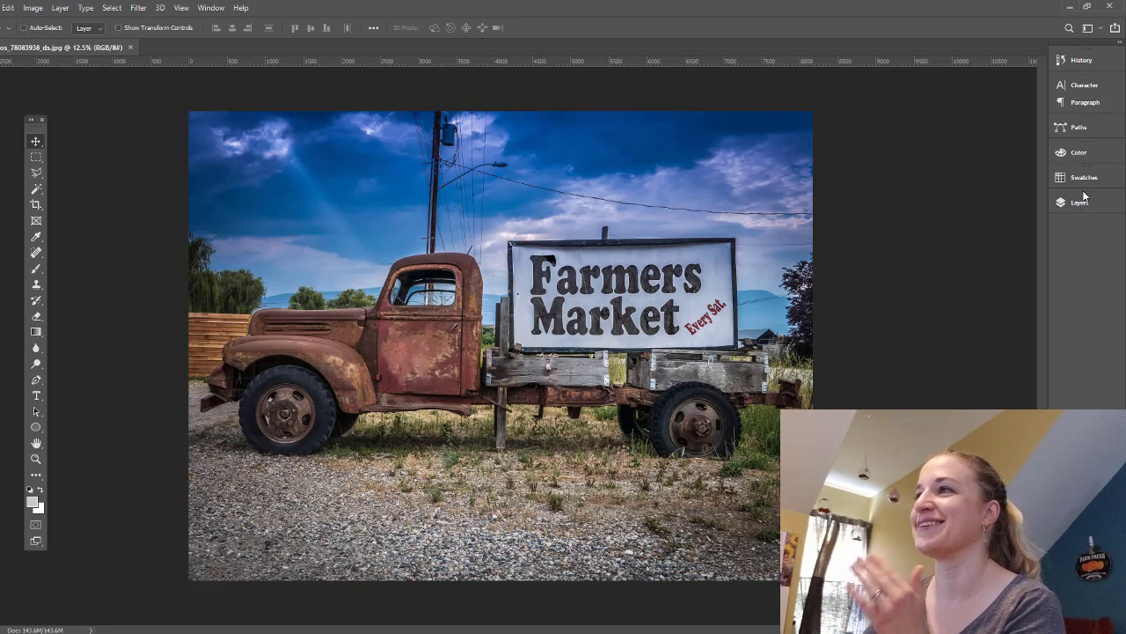
{"action": "mouse_move", "coordinate": [1084, 201]}
{"action": "left_mouse_down"}
{"action": "mouse_move", "coordinate": [1085, 105]}
{"action": "mouse_move", "coordinate": [1097, 201]}
{"action": "left_mouse_up"}
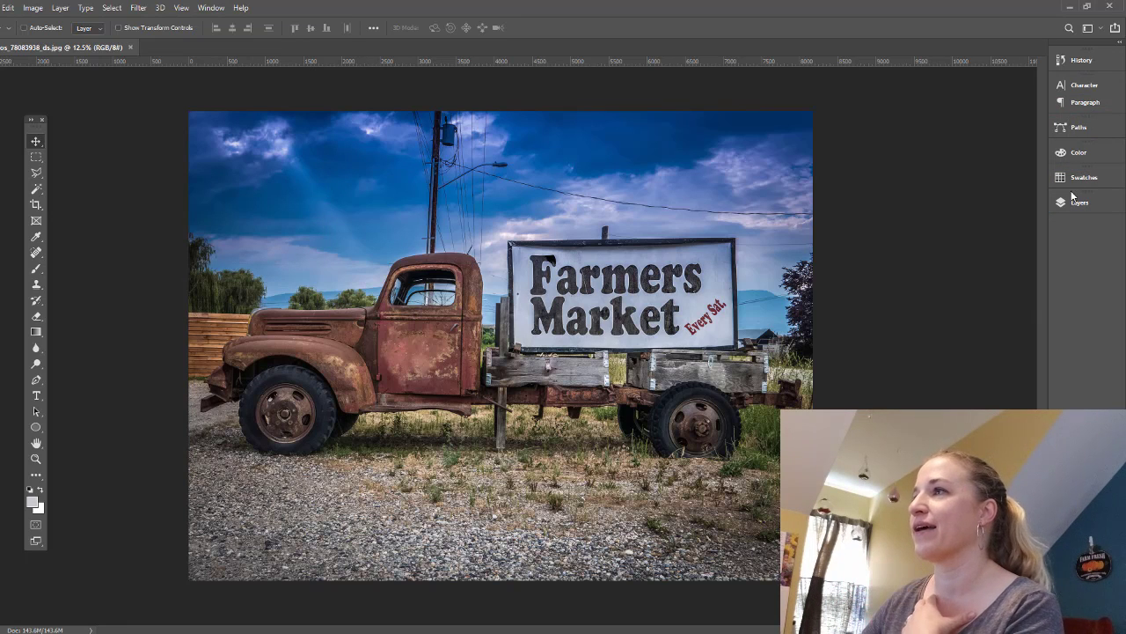
{"action": "left_click", "coordinate": [1084, 199]}
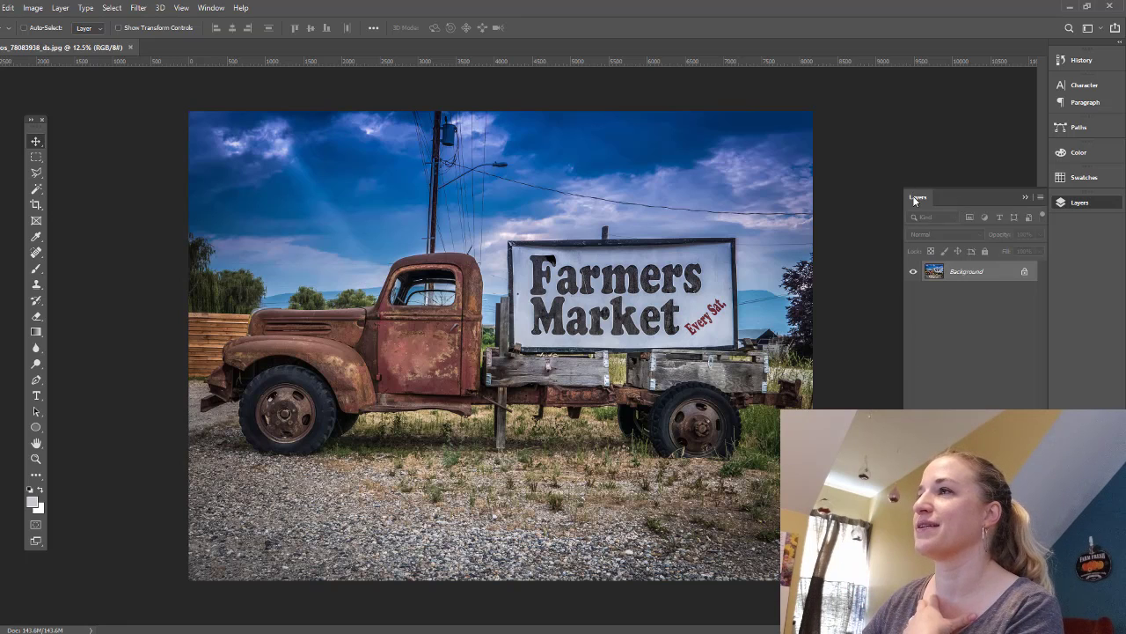
{"action": "left_click_drag", "start_coordinate": [915, 200], "coordinate": [626, 192]}
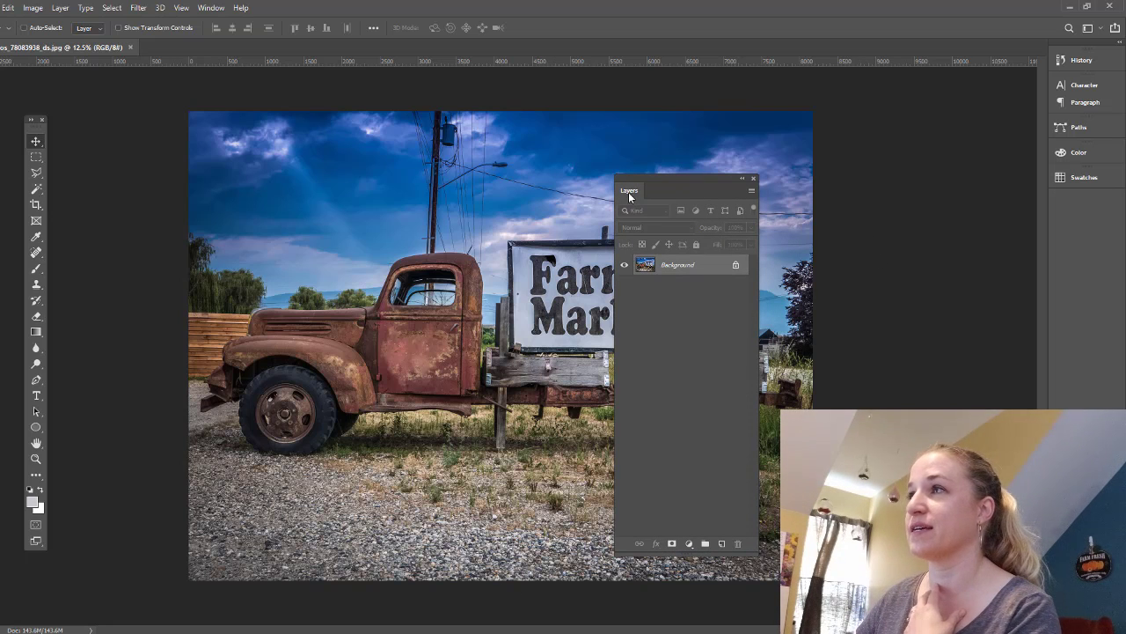
{"action": "left_click_drag", "start_coordinate": [629, 197], "coordinate": [1067, 190]}
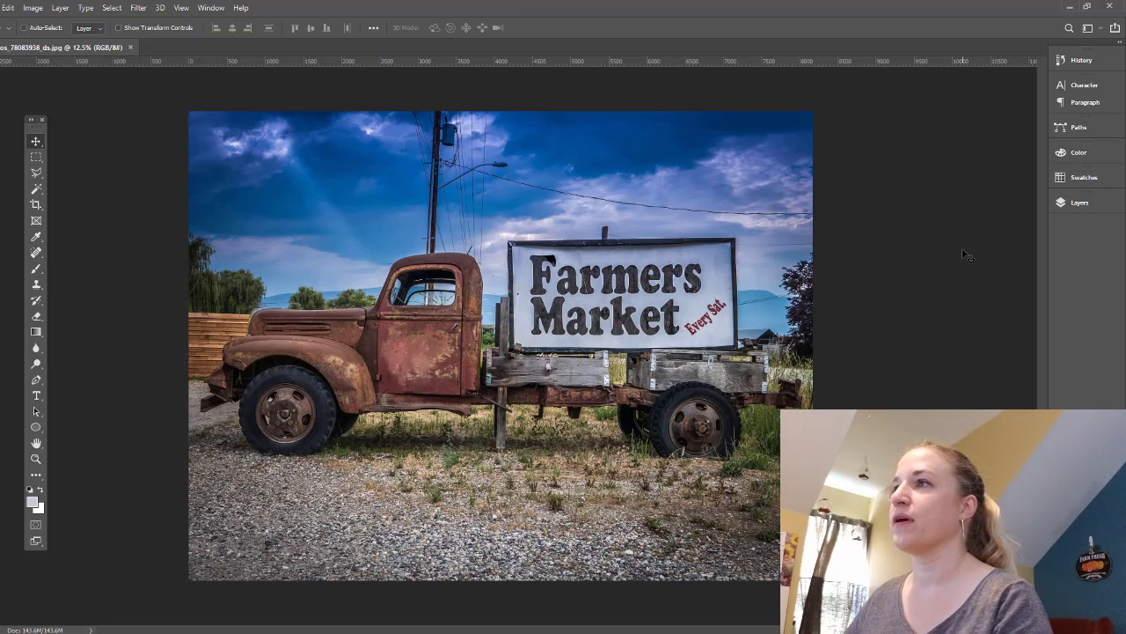
{"action": "key", "text": "f"}
{"action": "key", "text": "f"}
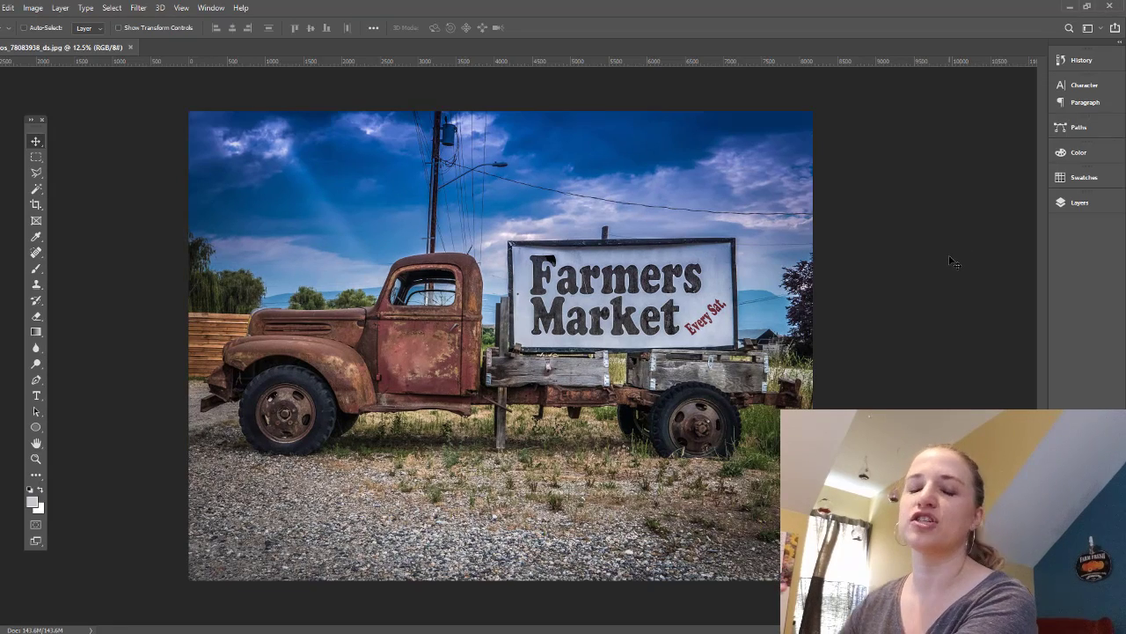
{"action": "key", "text": "f"}
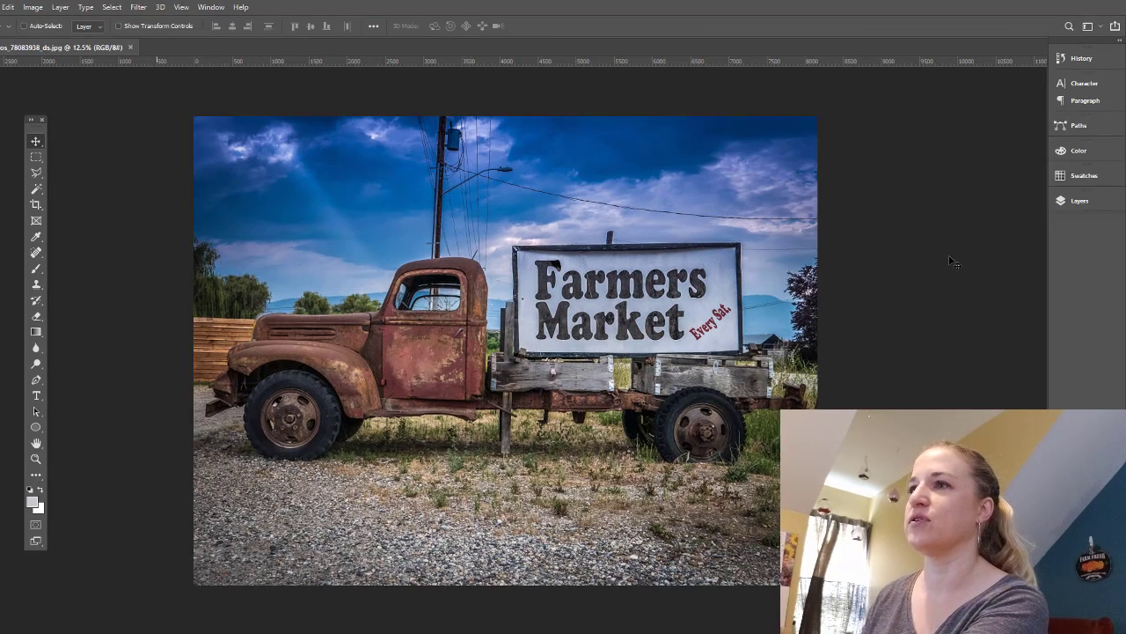
{"action": "key", "text": "f"}
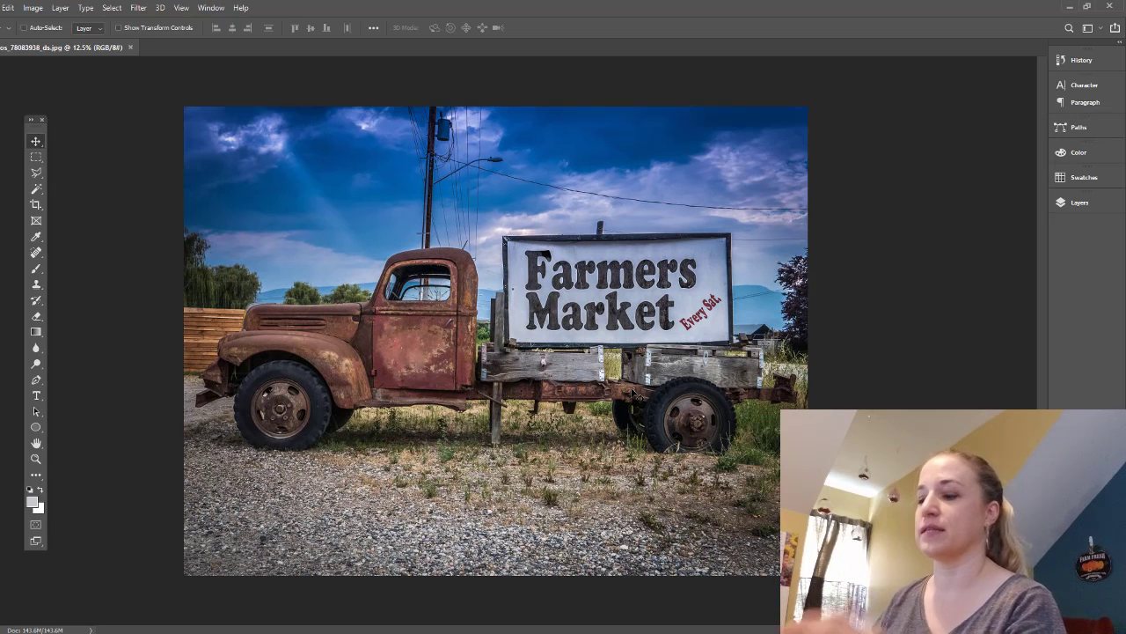
{"action": "key", "text": "ctrl+r"}
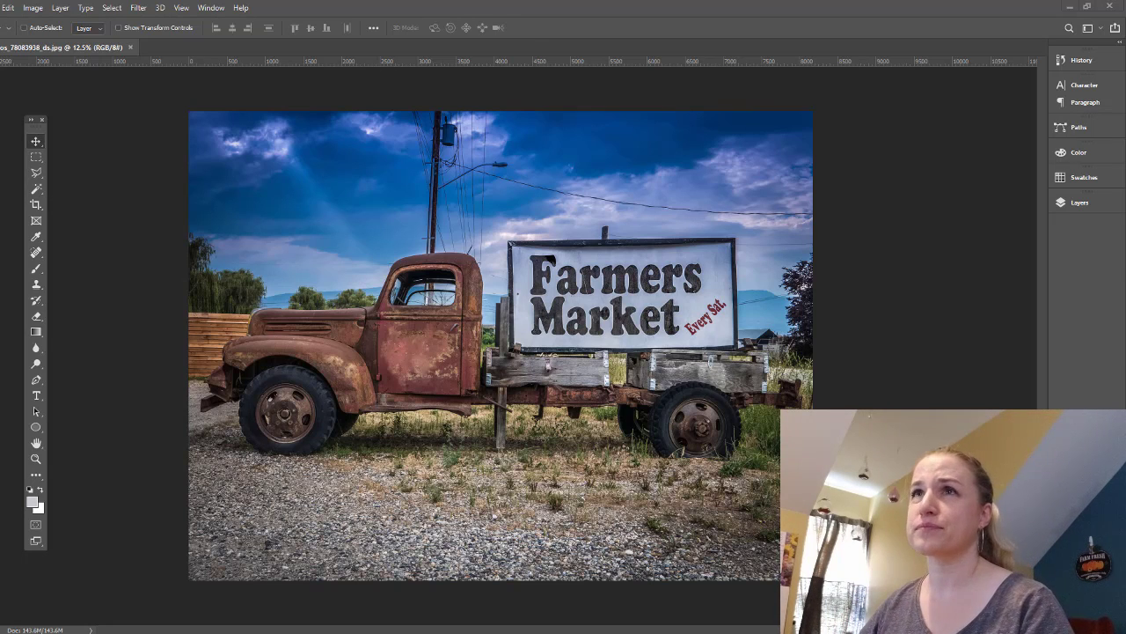
{"action": "left_click", "coordinate": [211, 7]}
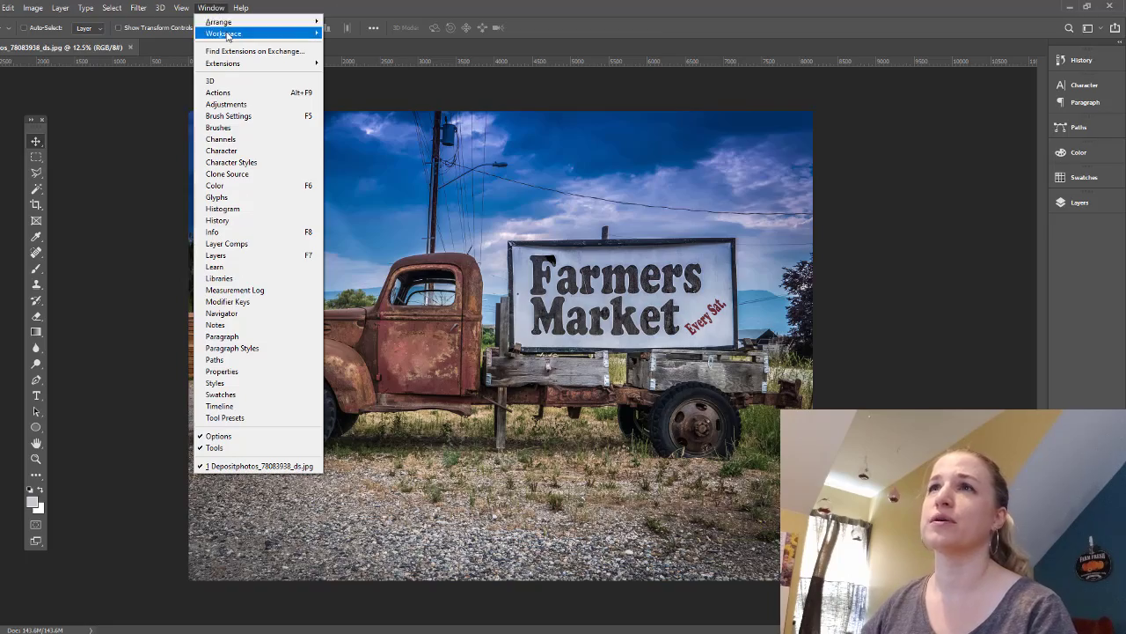
{"action": "mouse_move", "coordinate": [264, 34]}
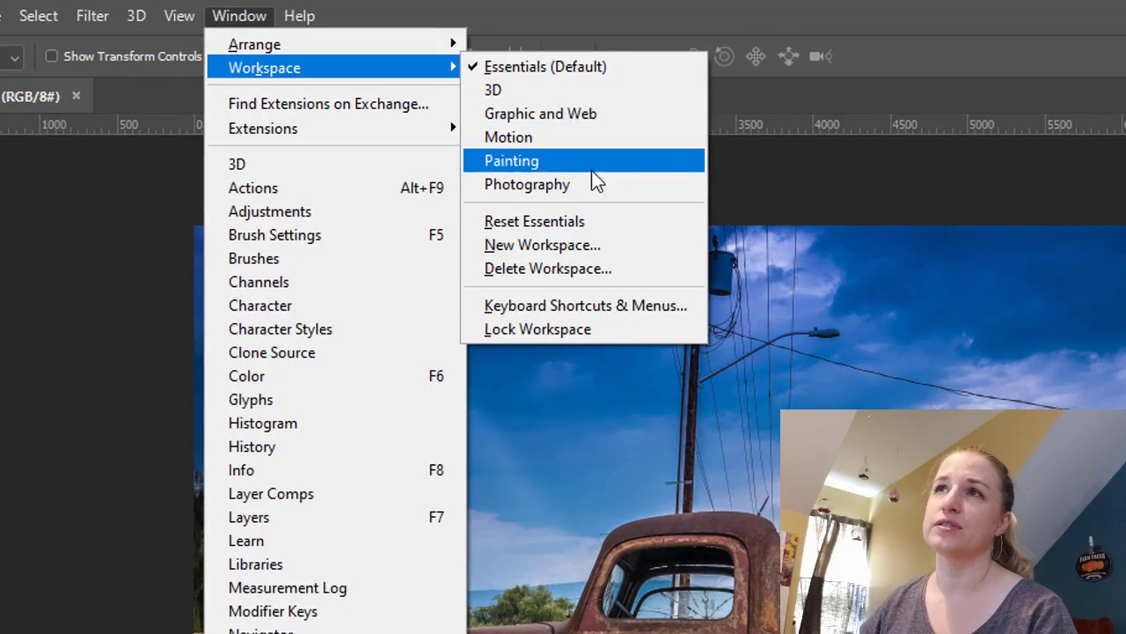
{"action": "left_click", "coordinate": [568, 187]}
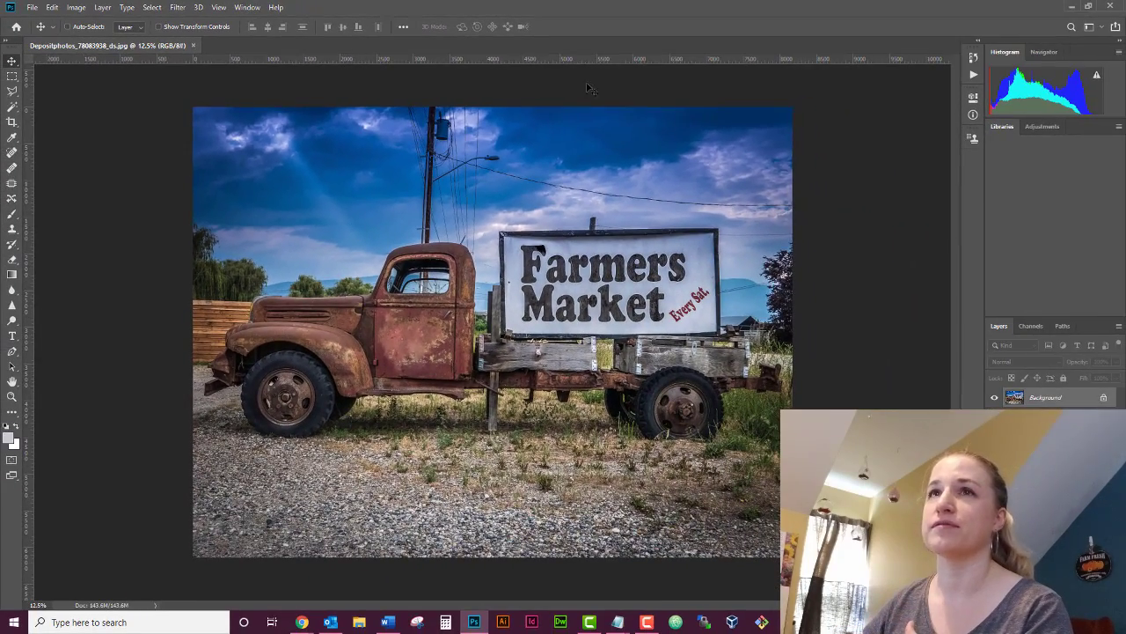
{"action": "left_click", "coordinate": [247, 7]}
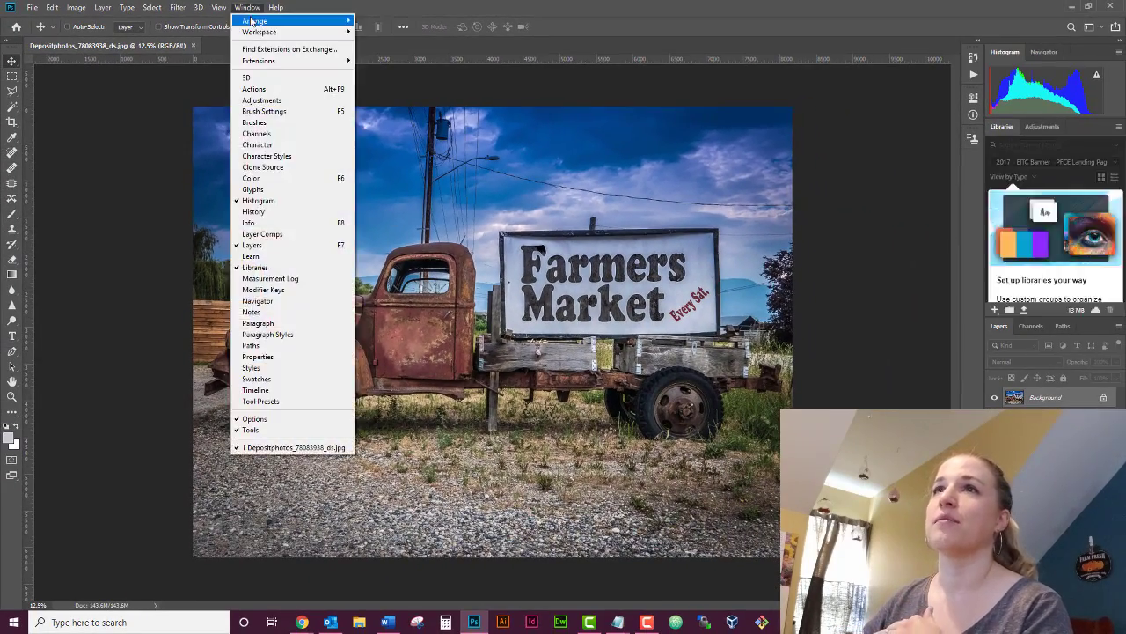
{"action": "mouse_move", "coordinate": [256, 35]}
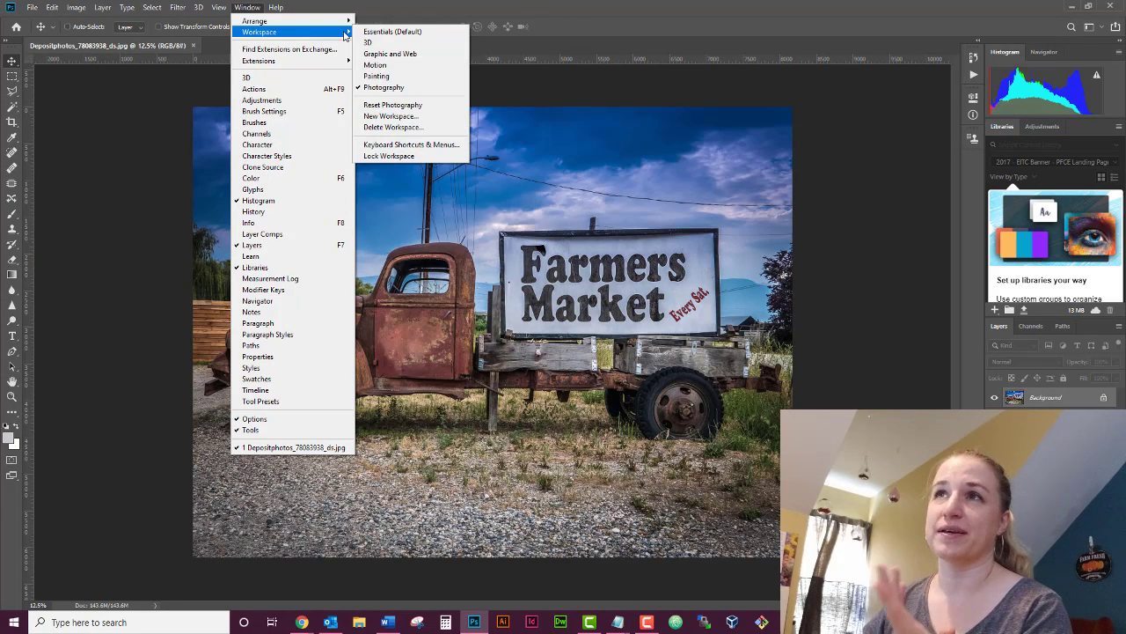
{"action": "left_click", "coordinate": [366, 33]}
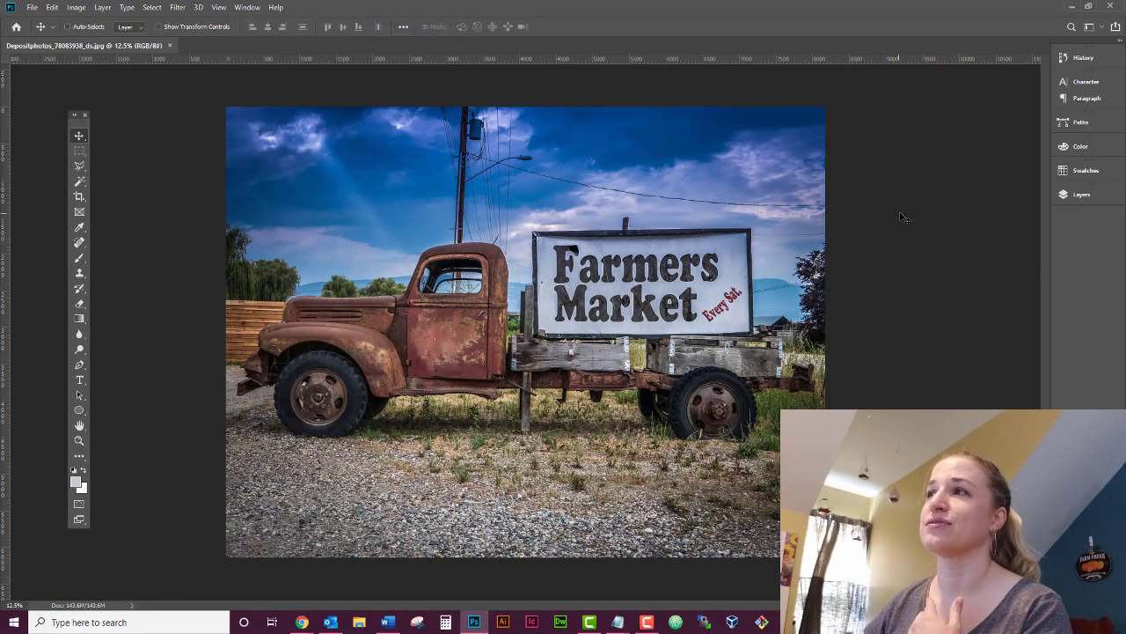